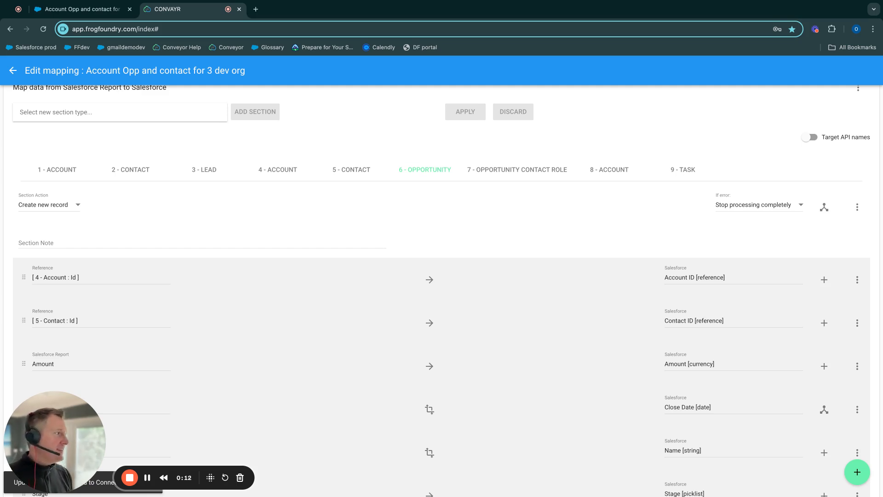
Step: Review the field mappings of the 6 - Opportunity section, including the date format transform on Close Date
{"action": "scroll", "coordinate": [442, 276], "scroll_direction": "up", "scroll_amount": 1}
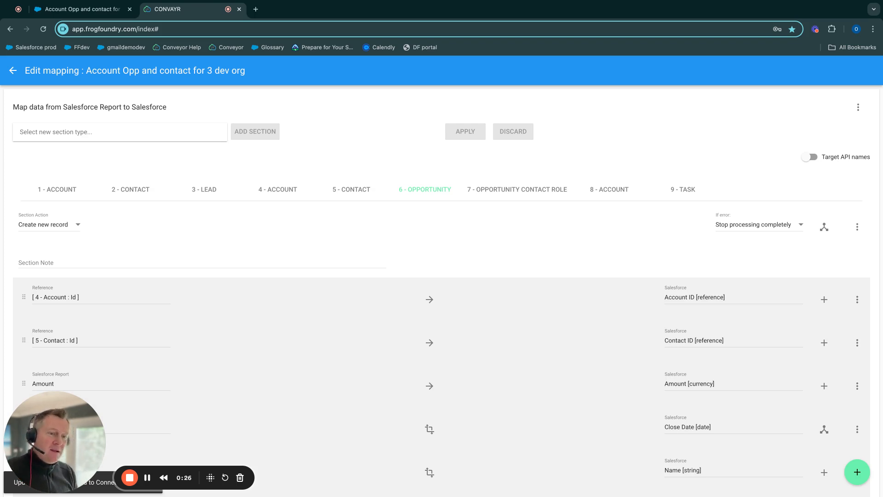
{"action": "scroll", "coordinate": [518, 302], "scroll_direction": "down", "scroll_amount": 4}
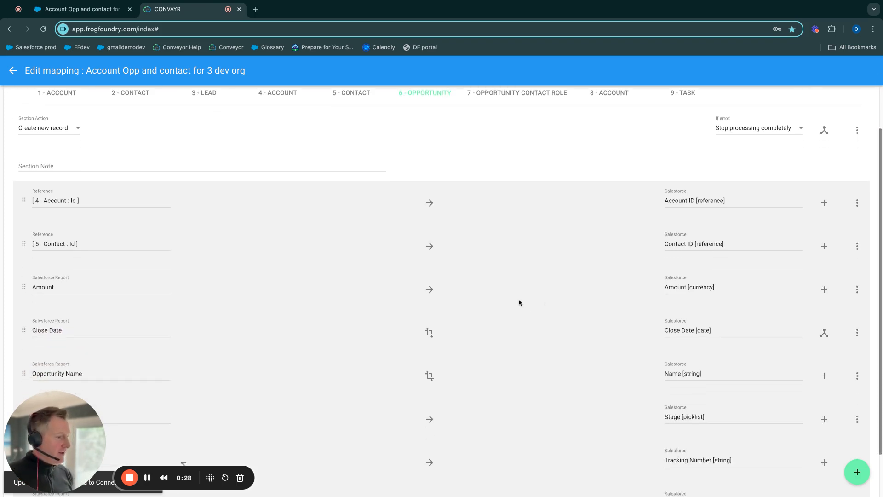
{"action": "mouse_move", "coordinate": [426, 278]}
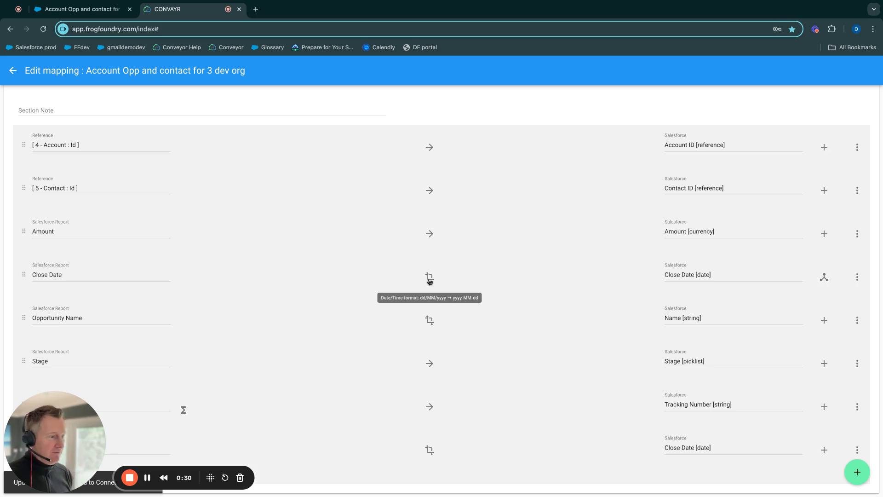
{"action": "scroll", "coordinate": [441, 271], "scroll_direction": "up", "scroll_amount": 4}
{"action": "scroll", "coordinate": [440, 242], "scroll_direction": "down", "scroll_amount": 4}
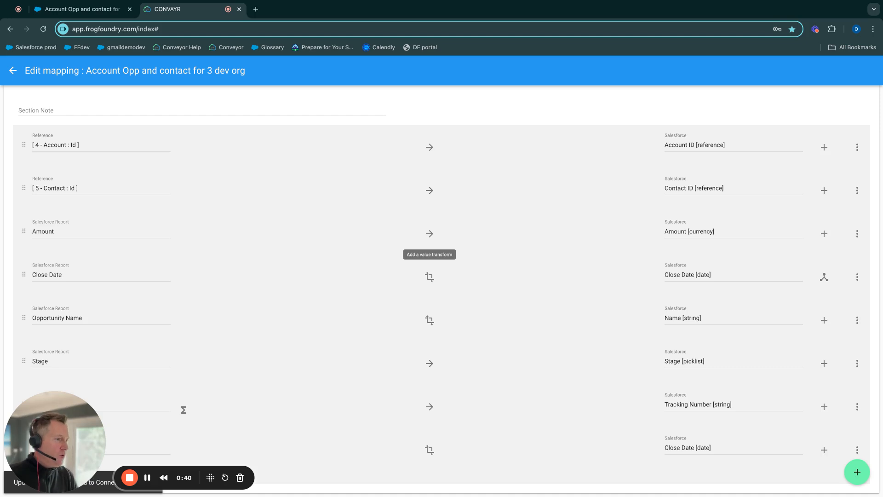
{"action": "scroll", "coordinate": [429, 192], "scroll_direction": "up", "scroll_amount": 3}
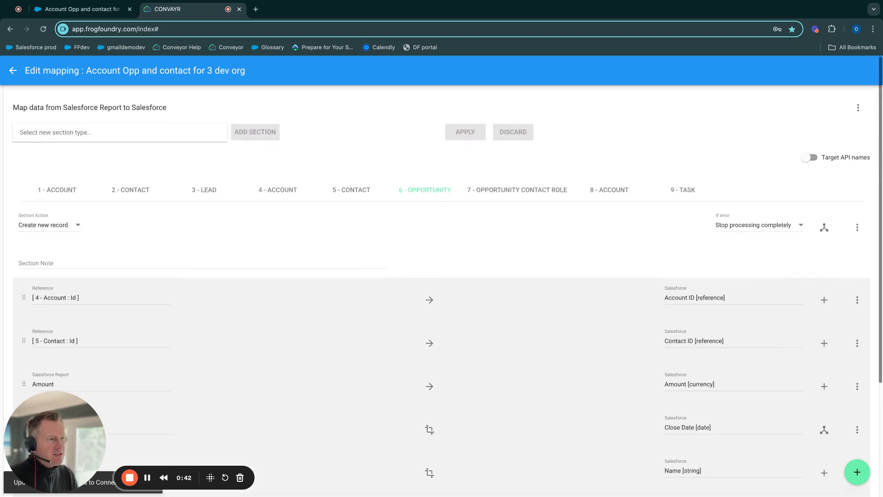
{"action": "scroll", "coordinate": [446, 205], "scroll_direction": "down", "scroll_amount": 1}
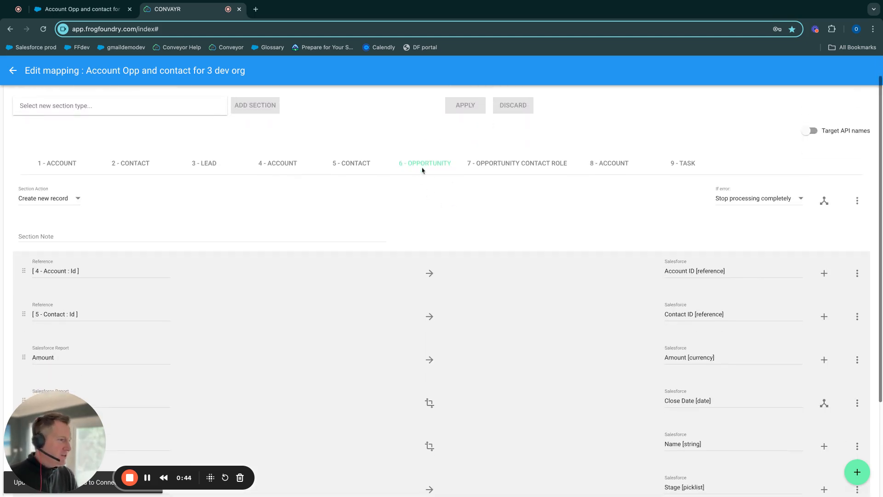
{"action": "scroll", "coordinate": [445, 174], "scroll_direction": "down", "scroll_amount": 3}
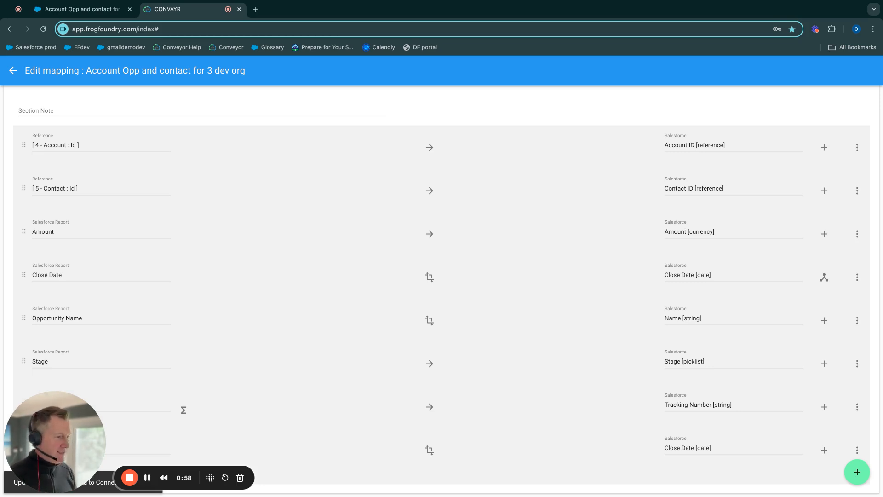
Step: Inspect the Close Date value transform's type and failure options without changing them, and check the transform on Opportunity Name
{"action": "left_click", "coordinate": [431, 278]}
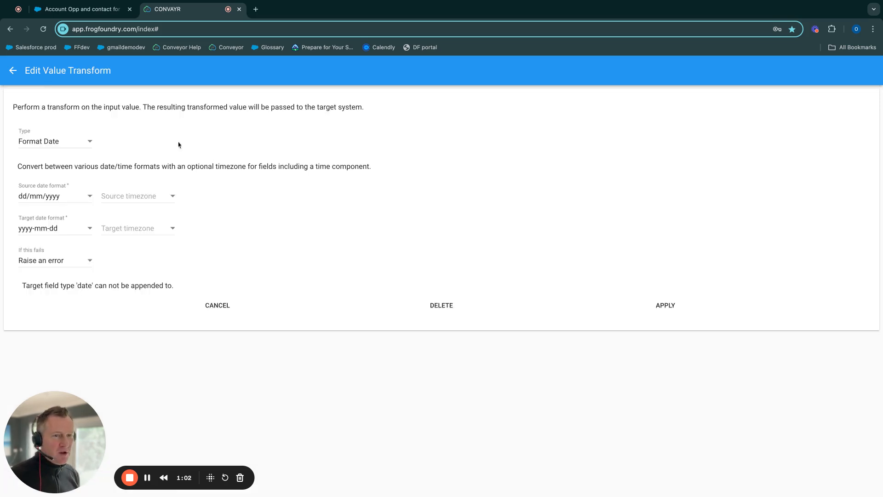
{"action": "left_click", "coordinate": [92, 144]}
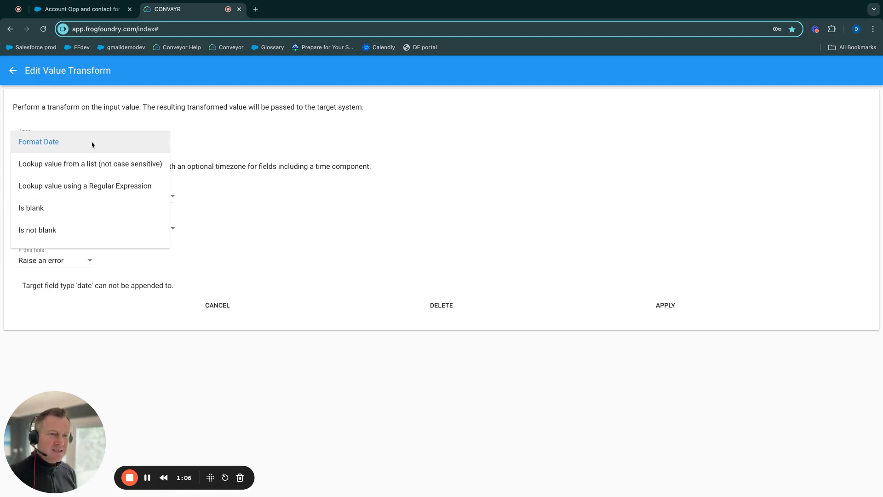
{"action": "left_click", "coordinate": [67, 144]}
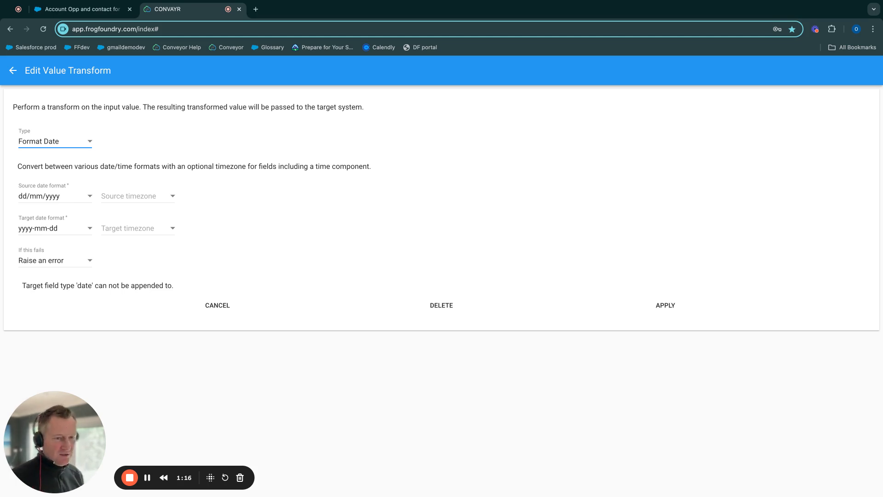
{"action": "left_click", "coordinate": [89, 264]}
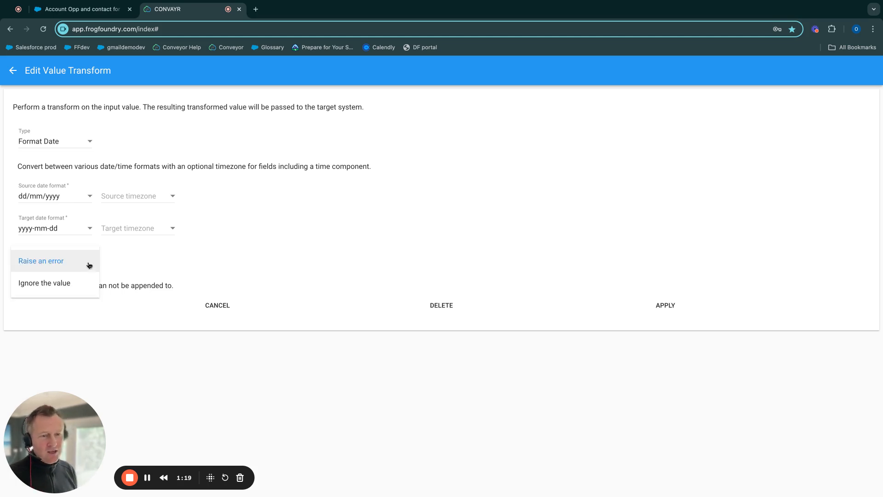
{"action": "left_click", "coordinate": [52, 264]}
{"action": "left_click", "coordinate": [224, 313]}
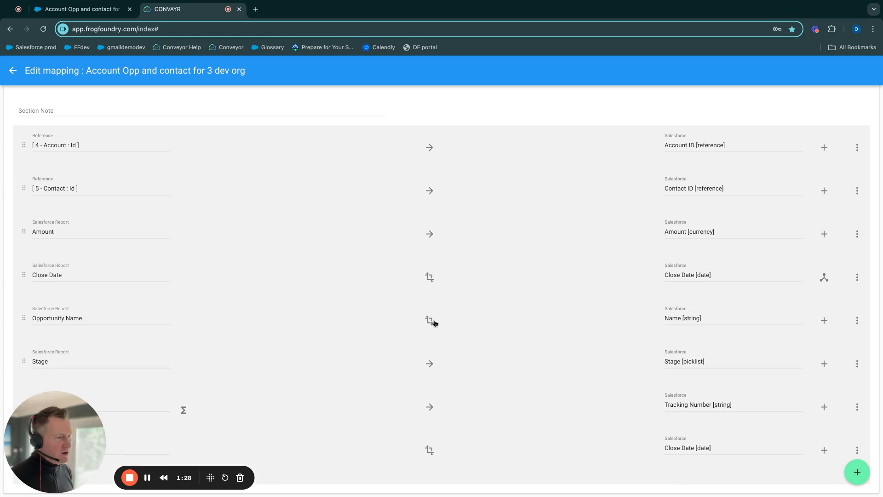
{"action": "mouse_move", "coordinate": [428, 321]}
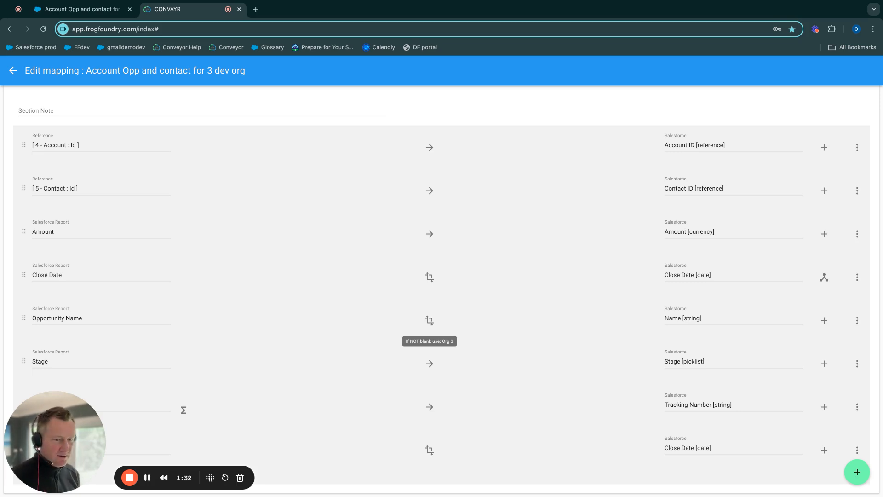
{"action": "scroll", "coordinate": [272, 270], "scroll_direction": "up", "scroll_amount": 4}
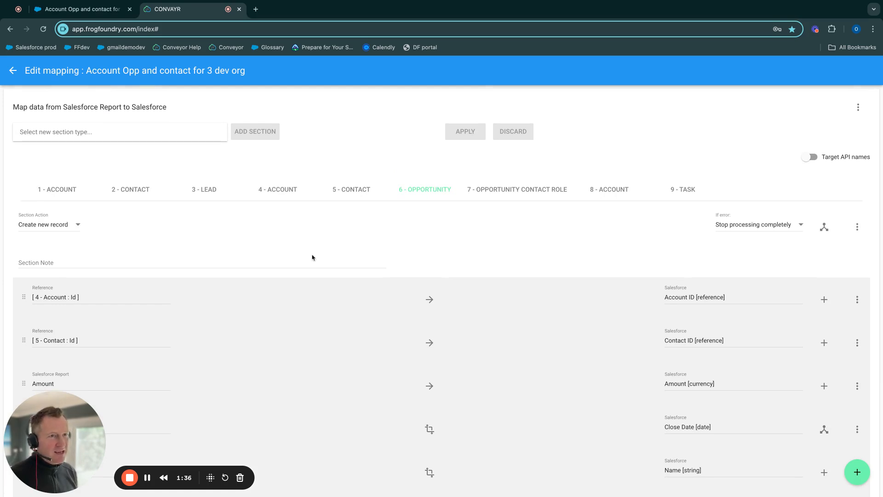
Step: Switch to the Salesforce report, add the Probability (%) field as a column, and save and run the report
{"action": "left_click", "coordinate": [81, 9]}
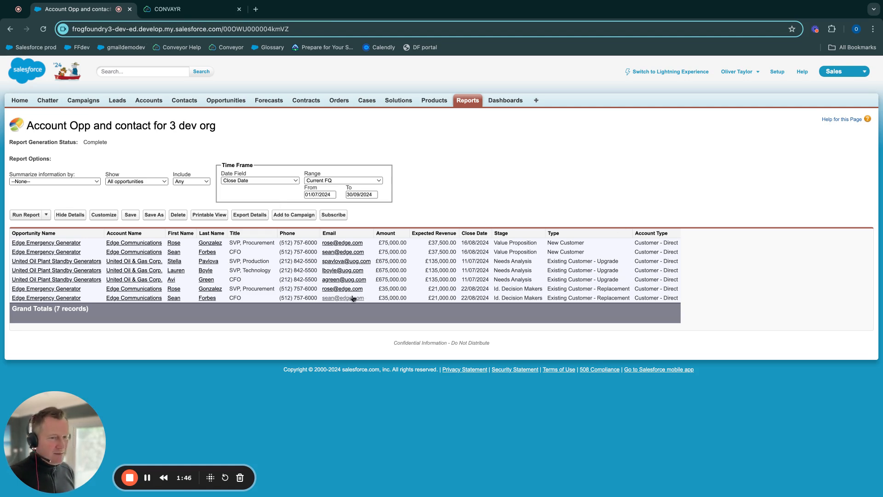
{"action": "left_click", "coordinate": [104, 217]}
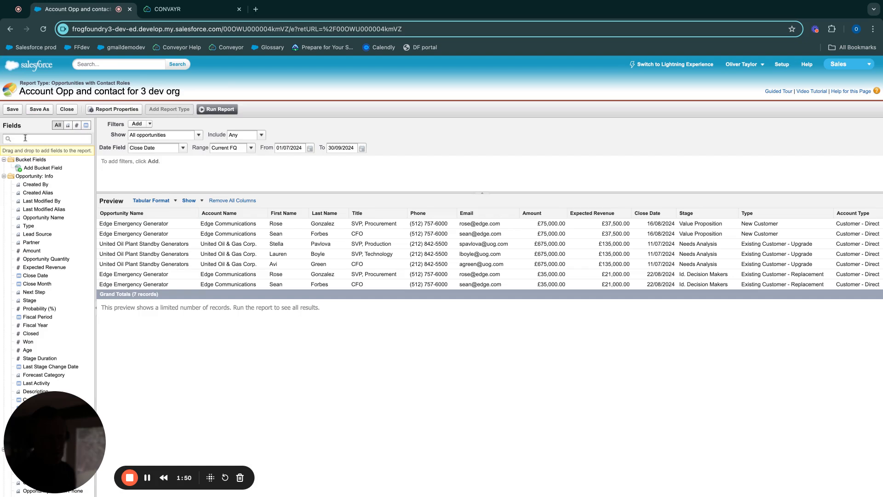
{"action": "type", "text": "prob"}
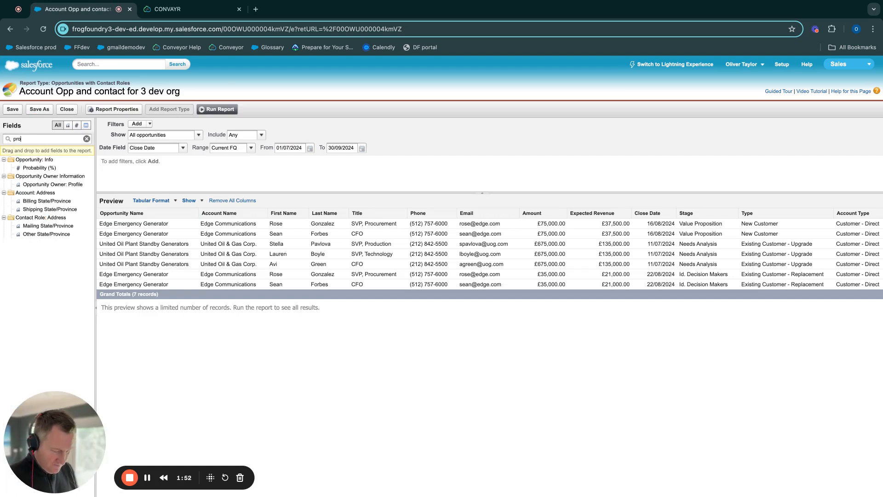
{"action": "left_click", "coordinate": [47, 169]}
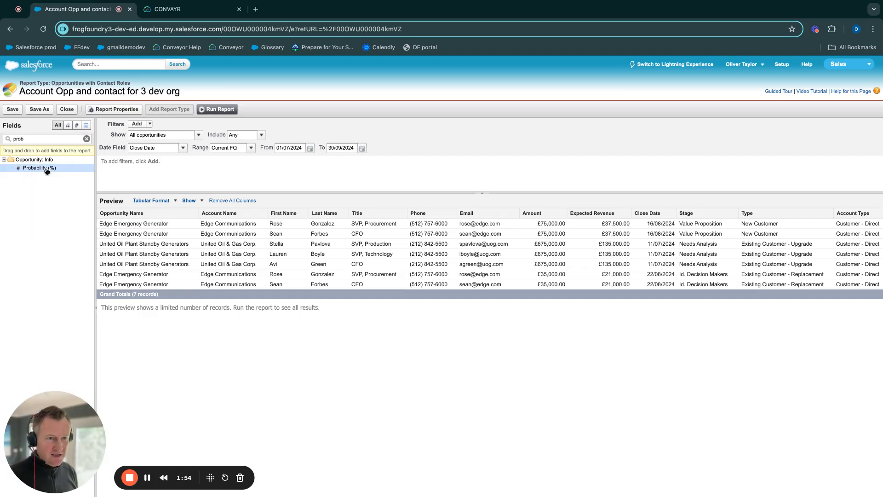
{"action": "left_click_drag", "start_coordinate": [47, 172], "coordinate": [349, 265]}
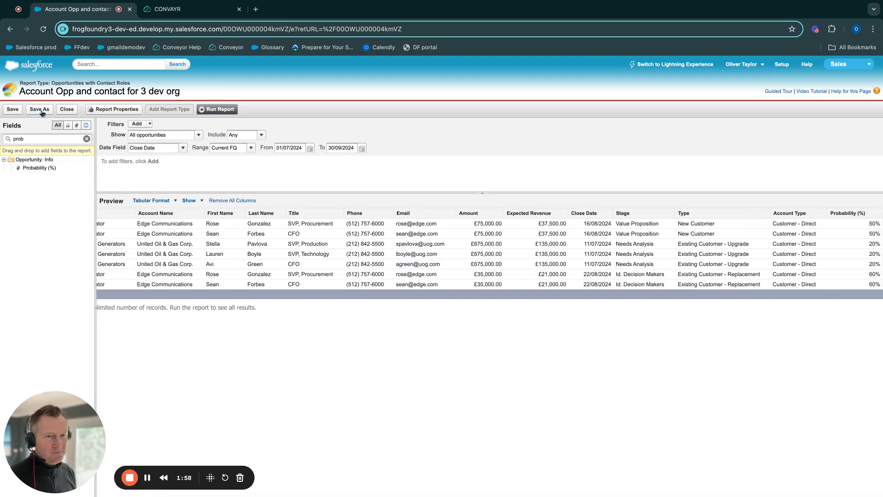
{"action": "left_click", "coordinate": [14, 111]}
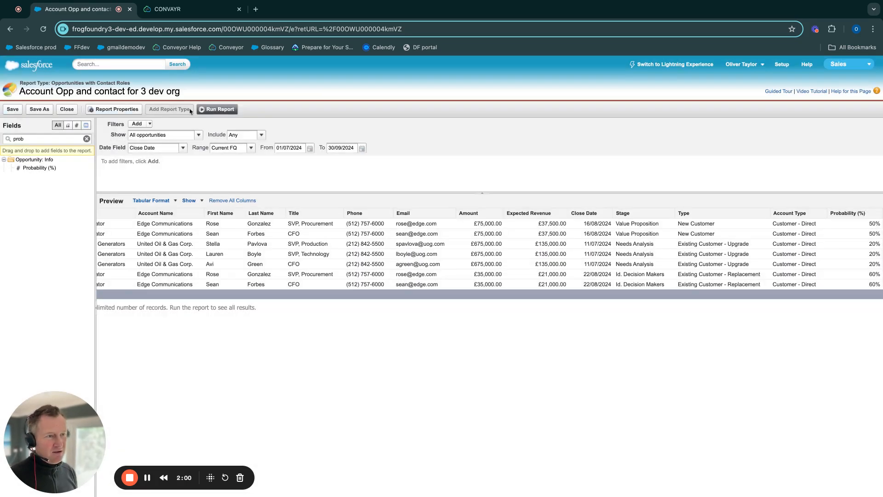
{"action": "left_click", "coordinate": [217, 109]}
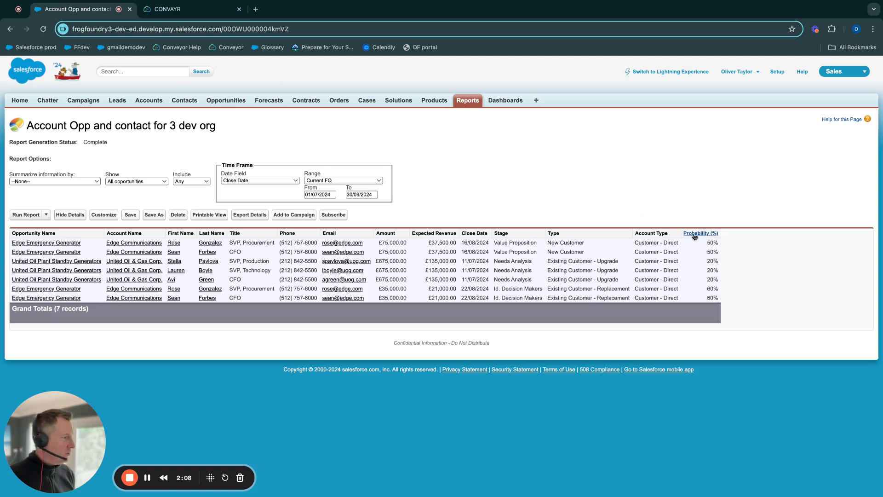
Step: Return to Convayr and refresh the mapping's source and target schemas
{"action": "left_click", "coordinate": [199, 17]}
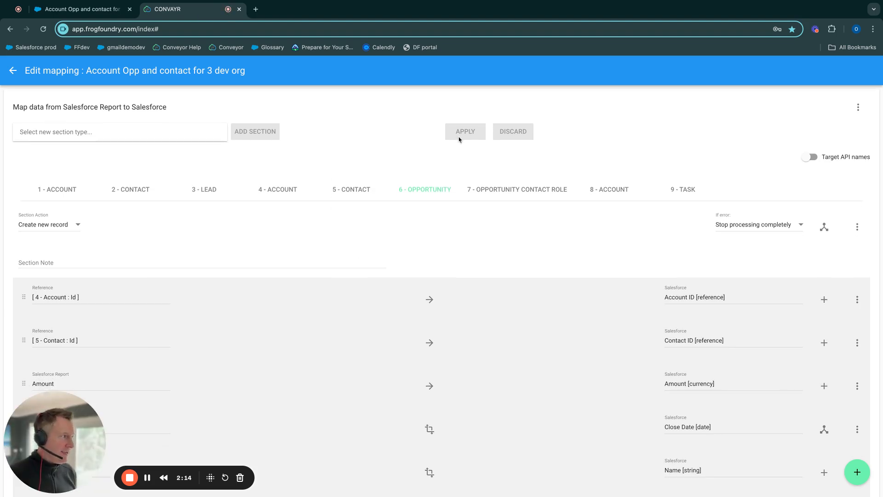
{"action": "left_click", "coordinate": [859, 109]}
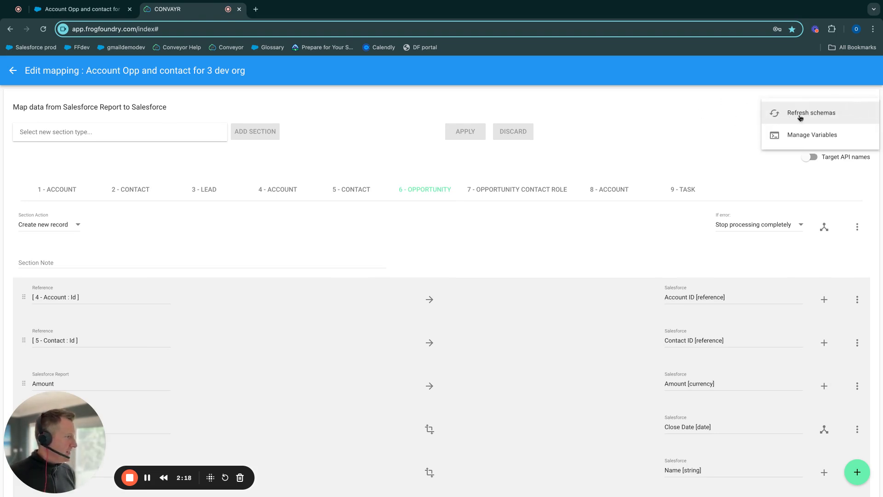
{"action": "left_click", "coordinate": [800, 117]}
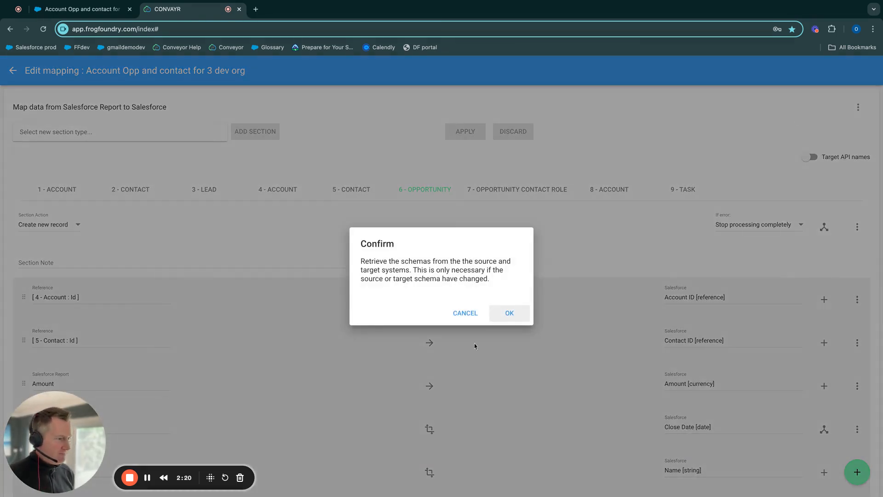
{"action": "left_click", "coordinate": [508, 315]}
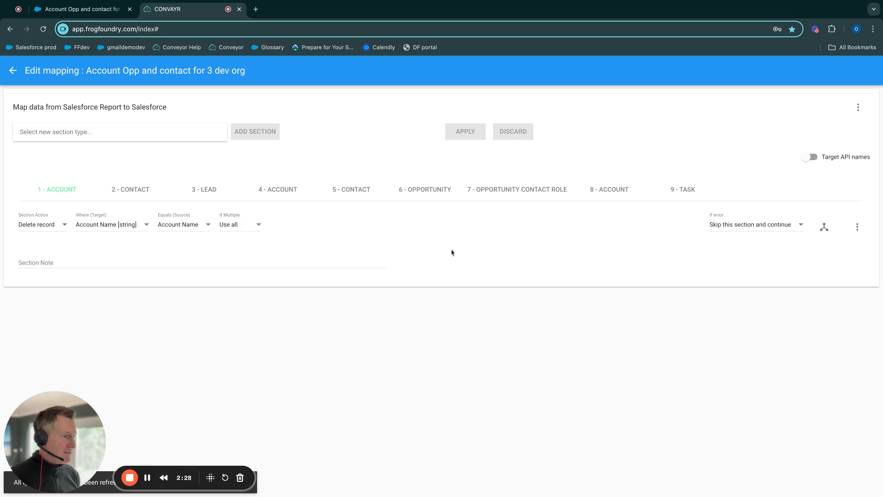
Step: Add a new field mapping to the 6 - Opportunity section with the report field Probability (%) as its source field
{"action": "left_click", "coordinate": [428, 192]}
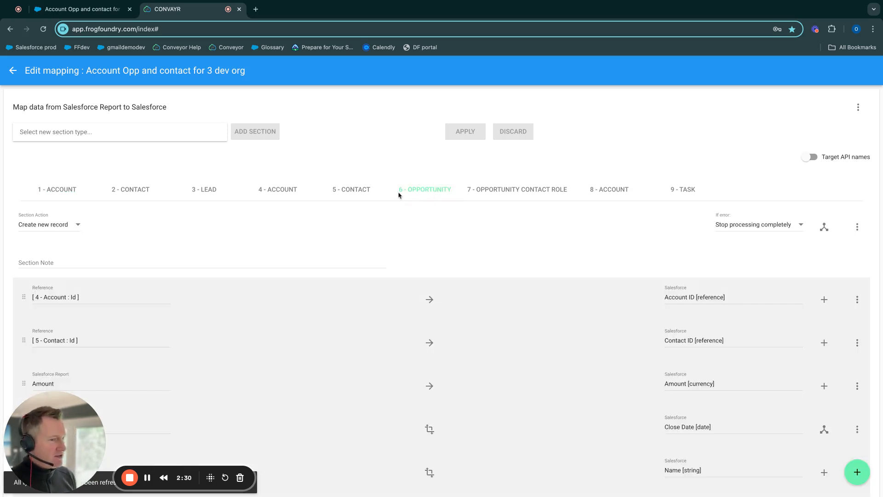
{"action": "scroll", "coordinate": [399, 195], "scroll_direction": "down", "scroll_amount": 3}
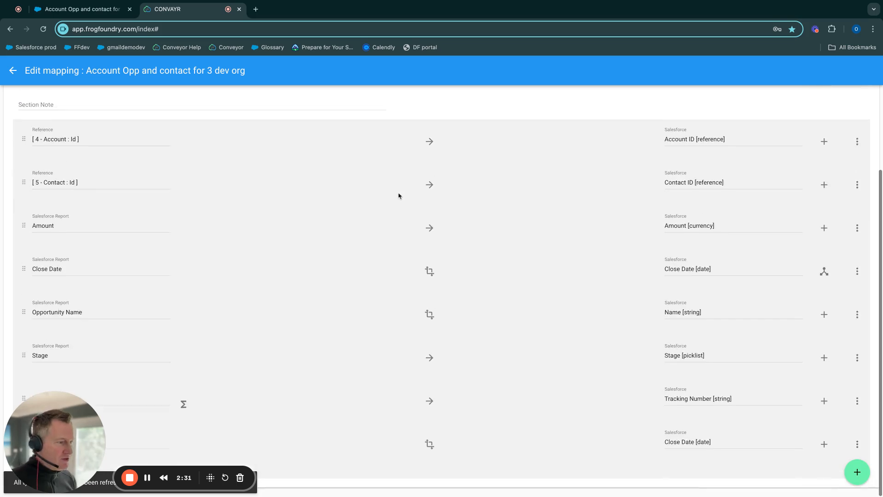
{"action": "left_click", "coordinate": [857, 474]}
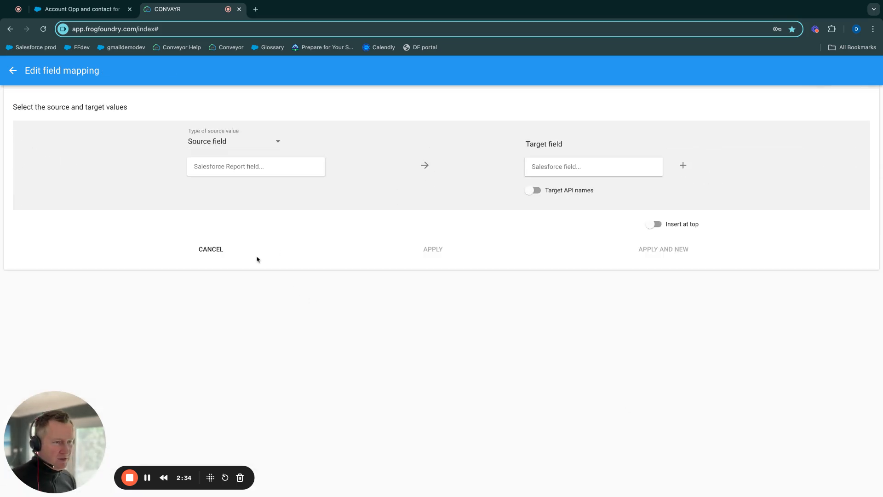
{"action": "left_click", "coordinate": [207, 143]}
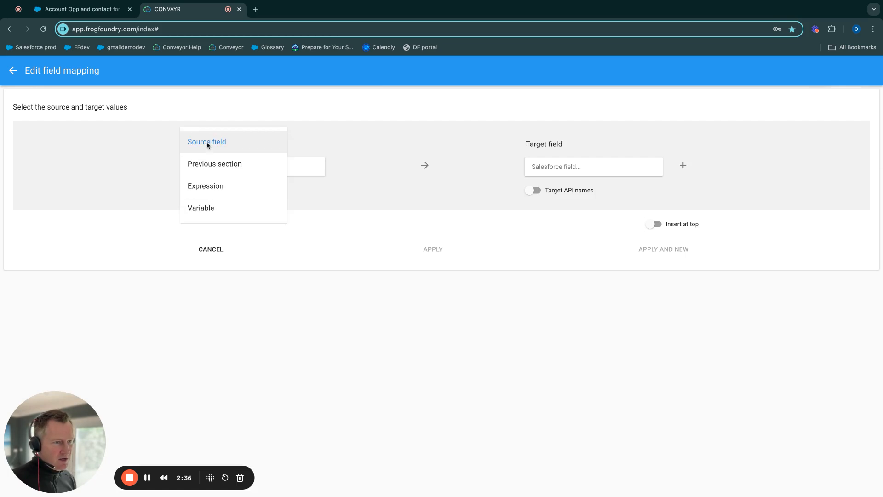
{"action": "left_click", "coordinate": [207, 143]}
{"action": "left_click", "coordinate": [215, 167]}
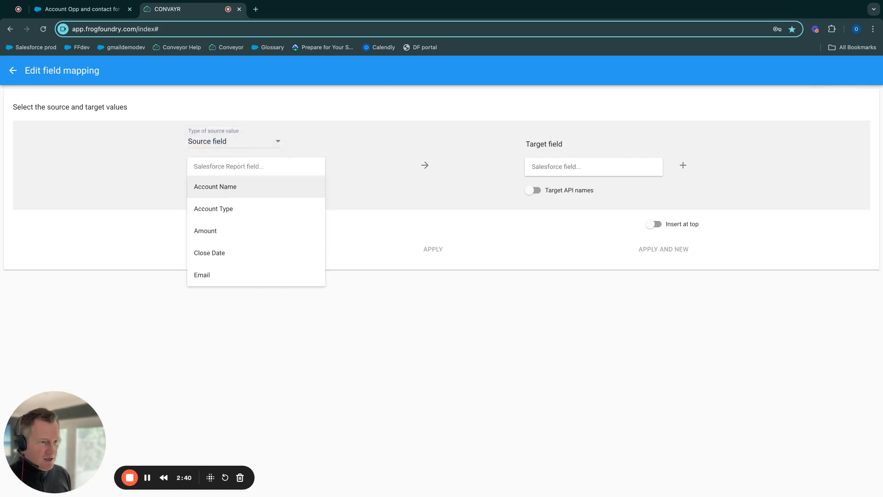
{"action": "type", "text": "pro"}
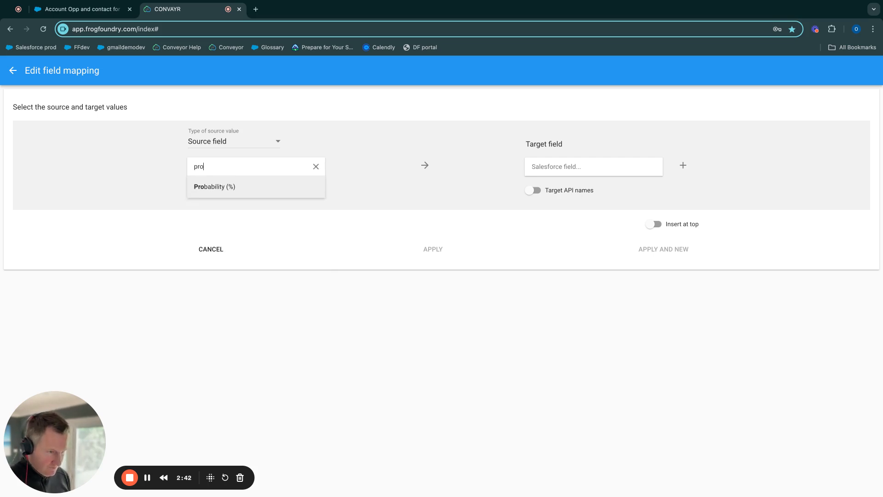
{"action": "left_click", "coordinate": [219, 187]}
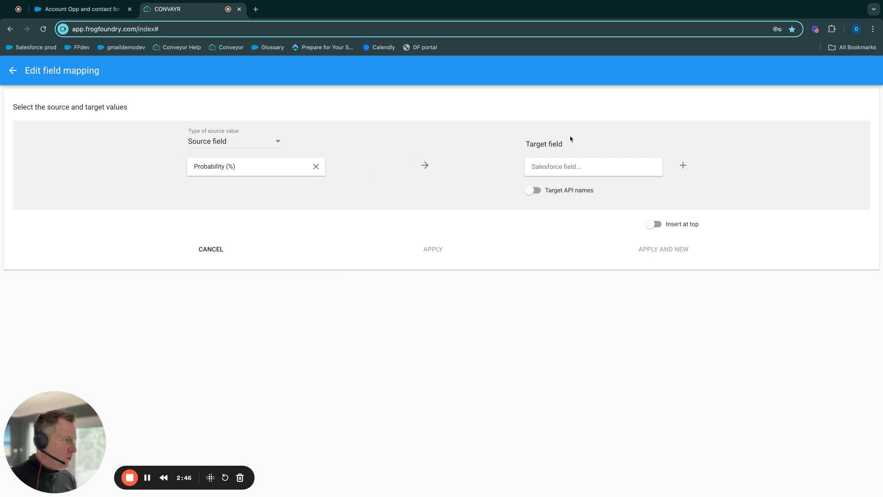
Step: Set the new mapping's target field to Probability (%) [percent]
{"action": "left_click", "coordinate": [542, 166]}
{"action": "type", "text": "pro"}
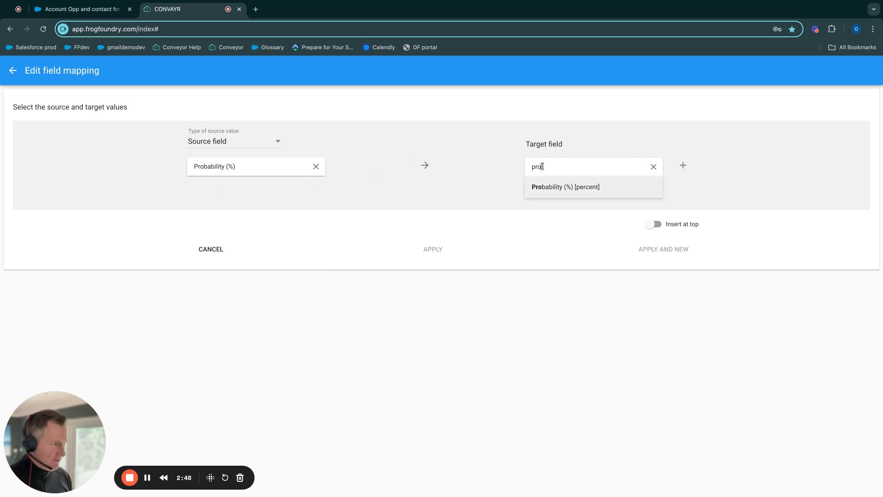
{"action": "left_click", "coordinate": [587, 192]}
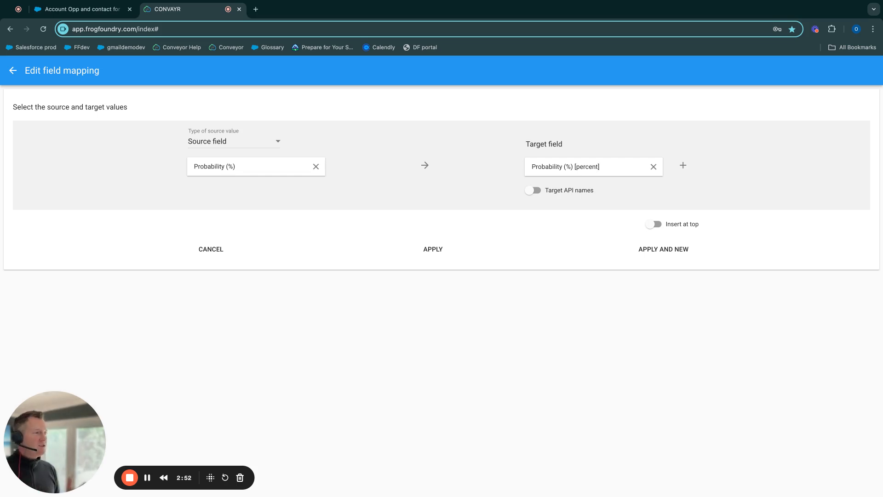
Step: Start adding a value transform to the Probability (%) mapping and view the available transform types
{"action": "left_click", "coordinate": [424, 167]}
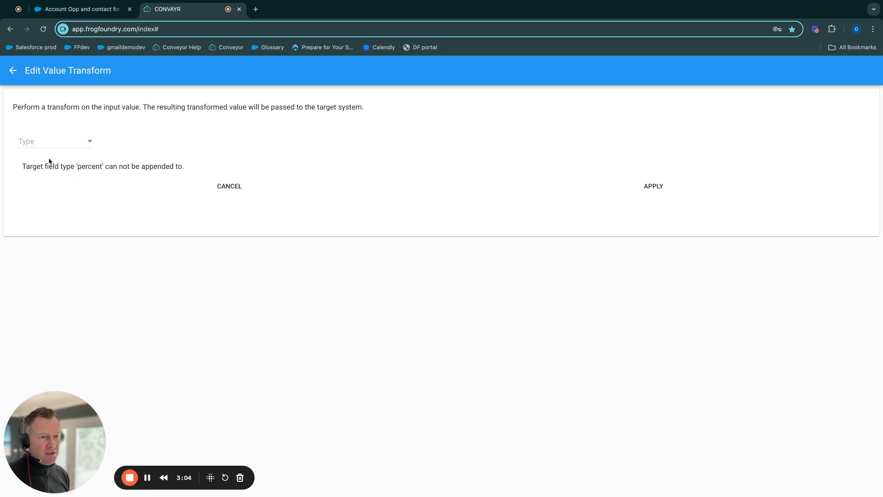
{"action": "left_click", "coordinate": [90, 142]}
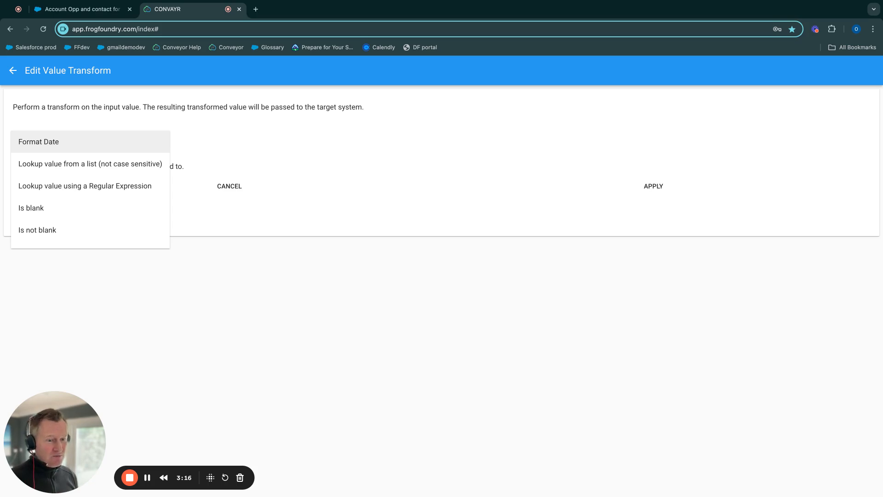
Step: Switch to the Salesforce report and check the Stage and Probability (%) values in the first row
{"action": "left_click", "coordinate": [80, 9]}
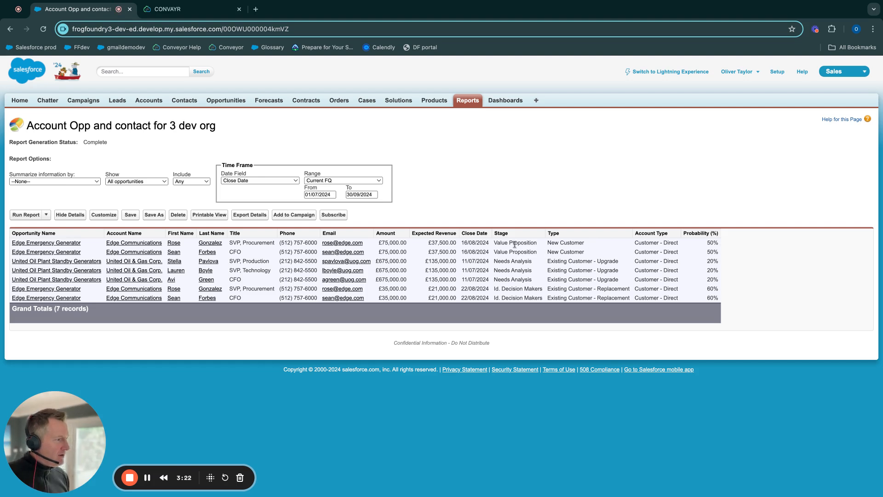
{"action": "left_click_drag", "start_coordinate": [495, 243], "coordinate": [536, 243]}
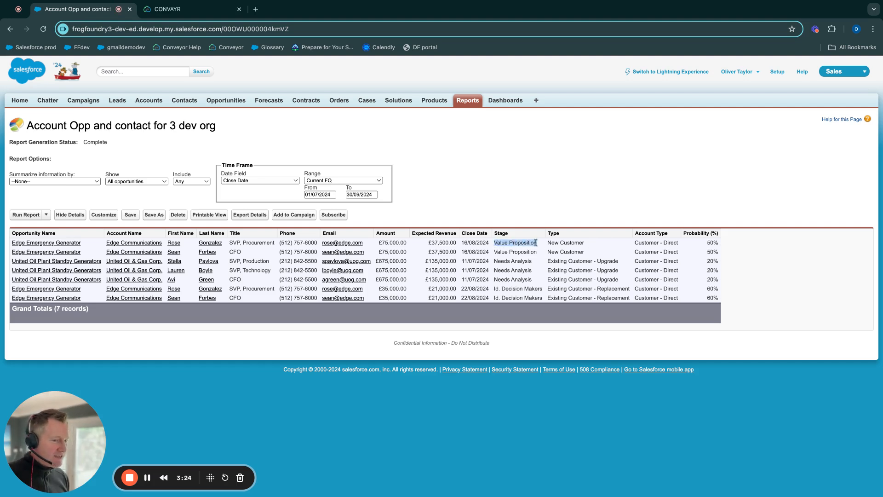
{"action": "left_click", "coordinate": [708, 243]}
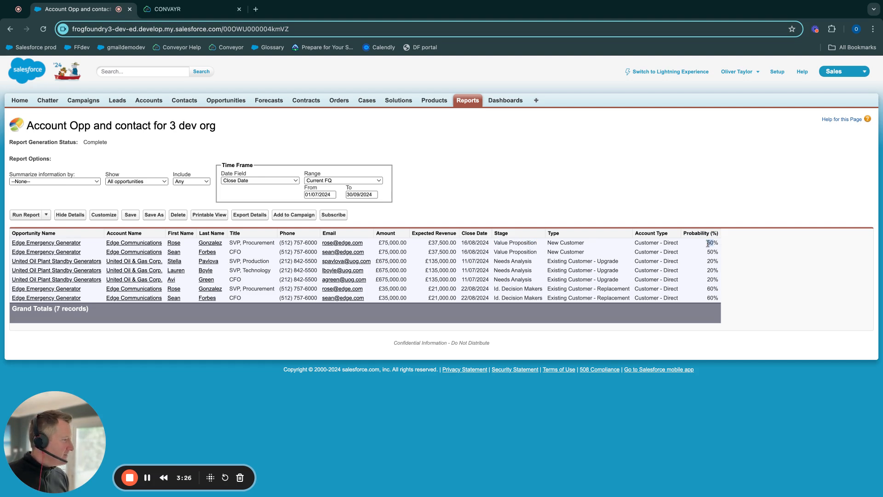
{"action": "left_click_drag", "start_coordinate": [708, 244], "coordinate": [715, 244]}
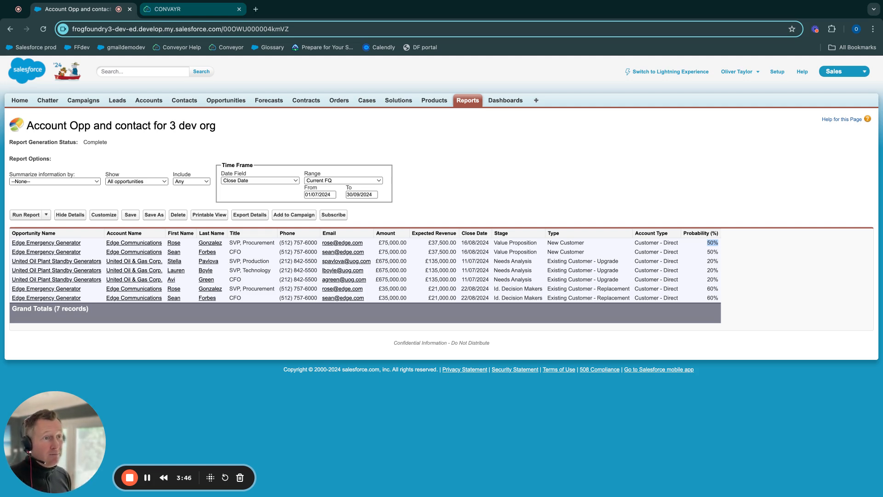
Step: Return to Convayr and set the transform to Lookup value from a list (not case sensitive), replacing a matching value of 50 with 40
{"action": "left_click", "coordinate": [193, 9]}
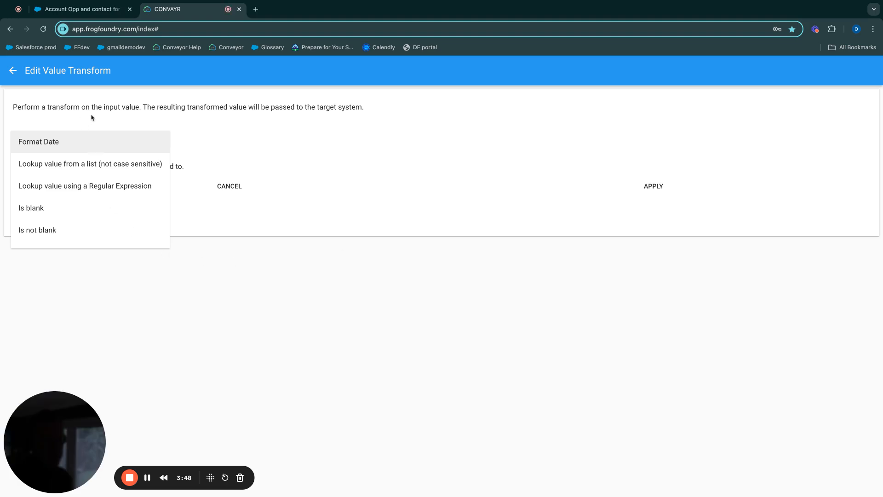
{"action": "left_click", "coordinate": [88, 172]}
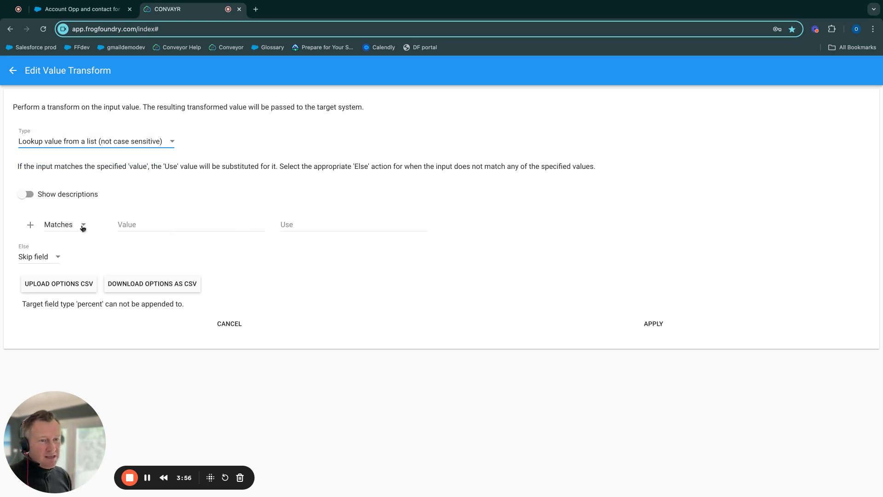
{"action": "left_click", "coordinate": [134, 226]}
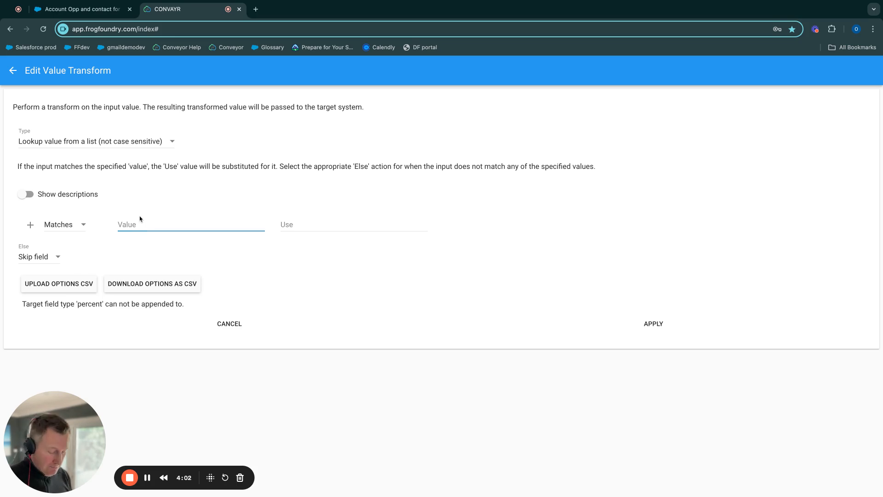
{"action": "type", "text": "50"}
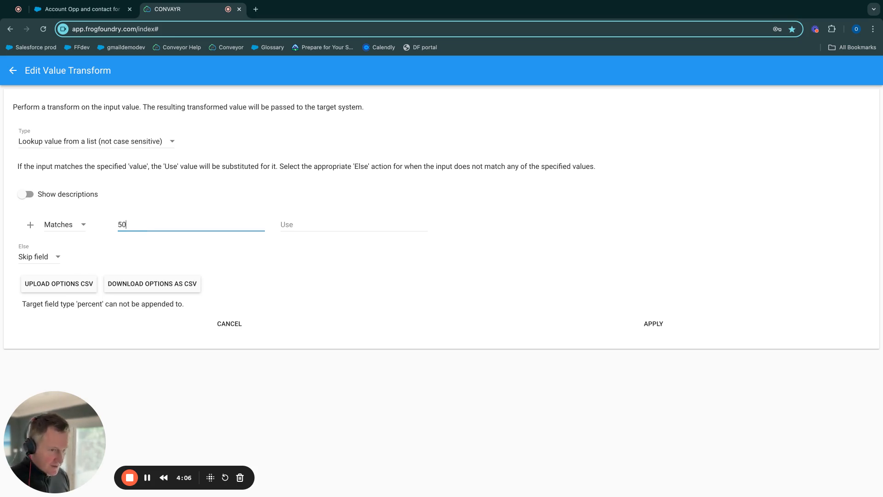
{"action": "left_click", "coordinate": [286, 225]}
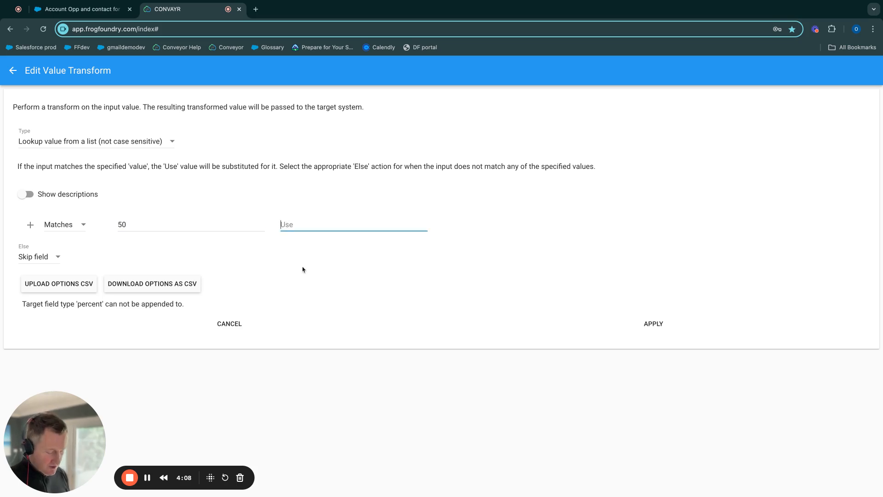
{"action": "type", "text": "40"}
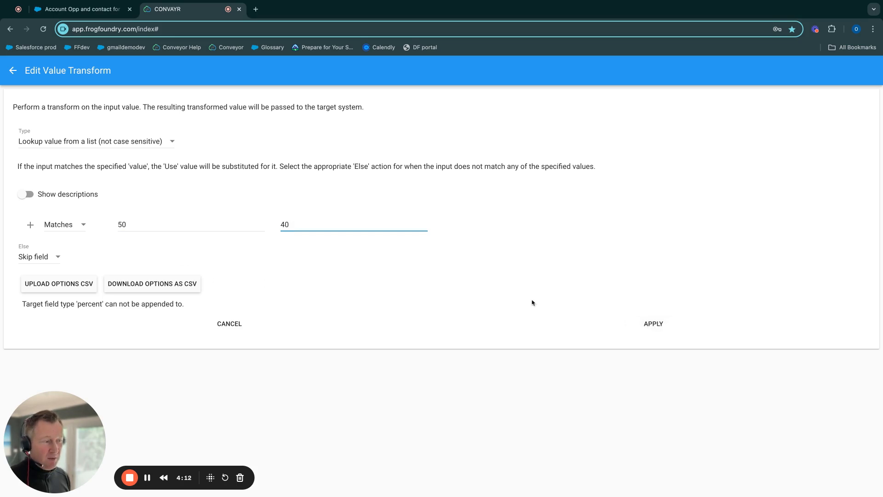
Step: Set the lookup's Else action to Use source value, and apply both the transform and the field mapping
{"action": "left_click", "coordinate": [55, 258]}
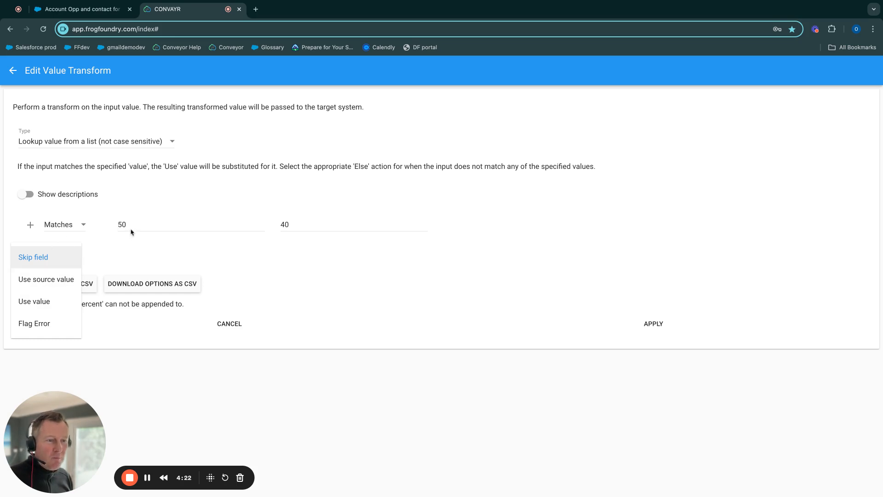
{"action": "left_click", "coordinate": [46, 281]}
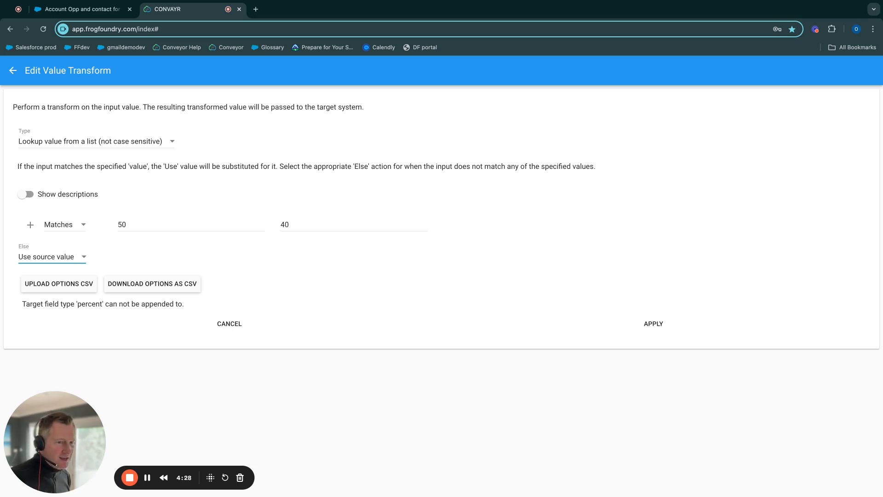
{"action": "left_click", "coordinate": [651, 324]}
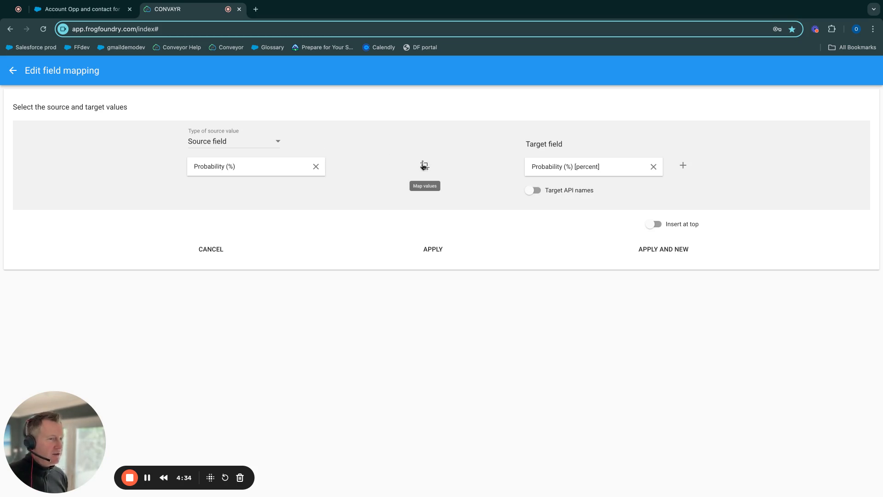
{"action": "left_click", "coordinate": [423, 250]}
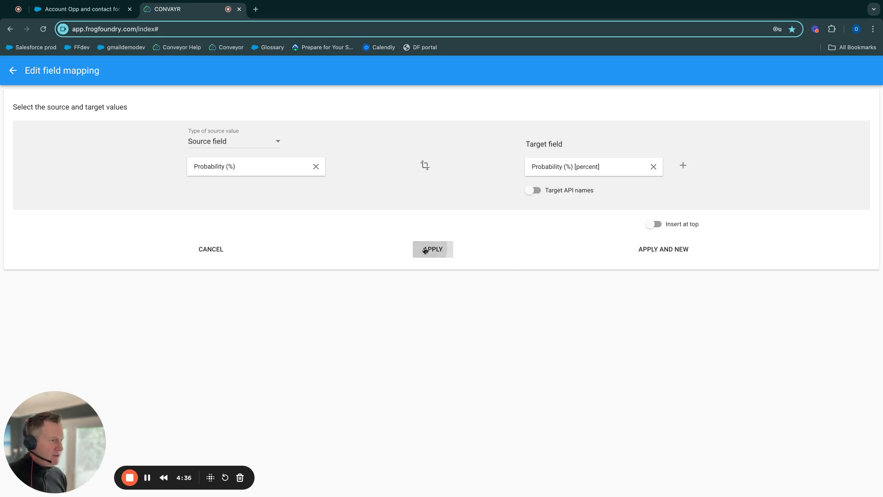
Step: Review the value transform on the Probability (%) mapping in the 6 - Opportunity section and return to the mapping list
{"action": "scroll", "coordinate": [424, 251], "scroll_direction": "down", "scroll_amount": 4}
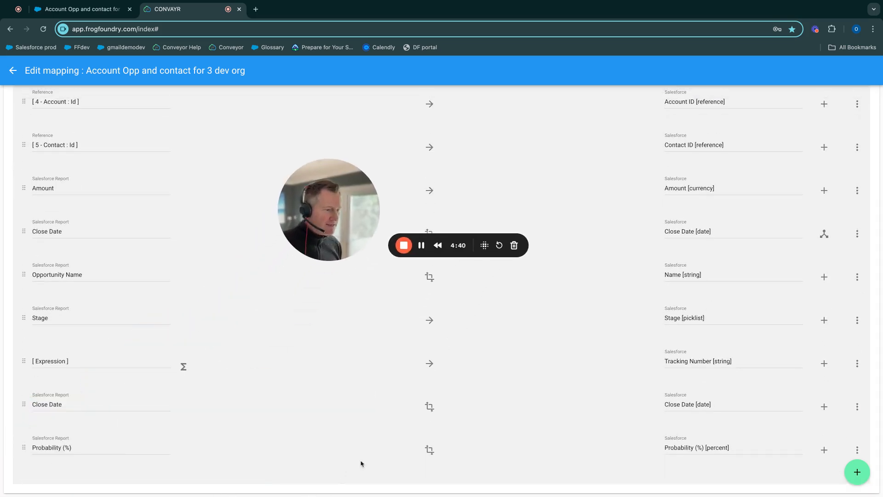
{"action": "left_click", "coordinate": [429, 450]}
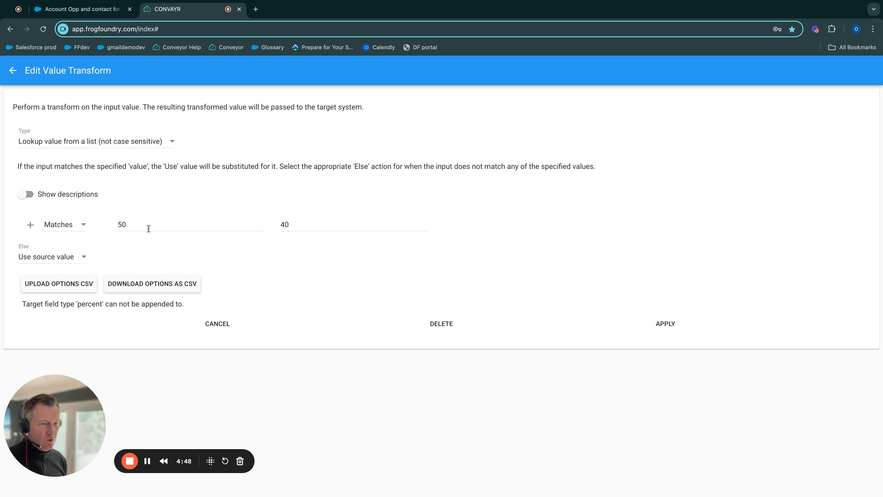
{"action": "left_click", "coordinate": [677, 325]}
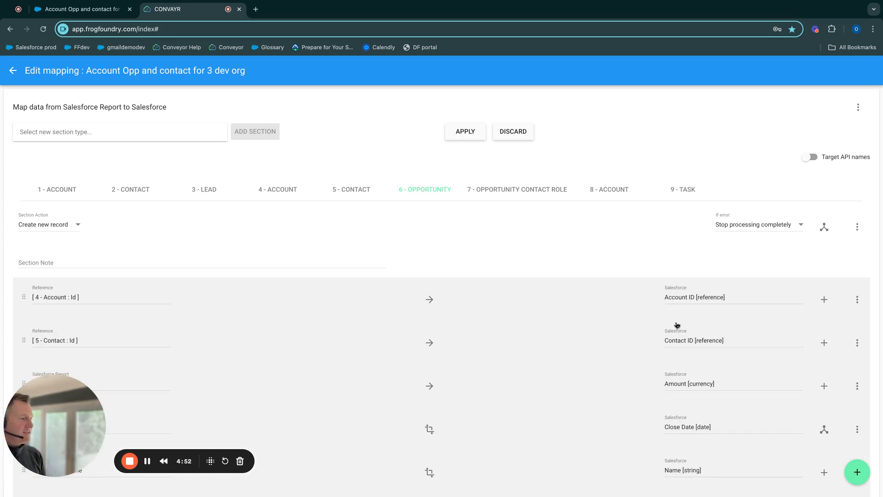
{"action": "scroll", "coordinate": [613, 319], "scroll_direction": "down", "scroll_amount": 5}
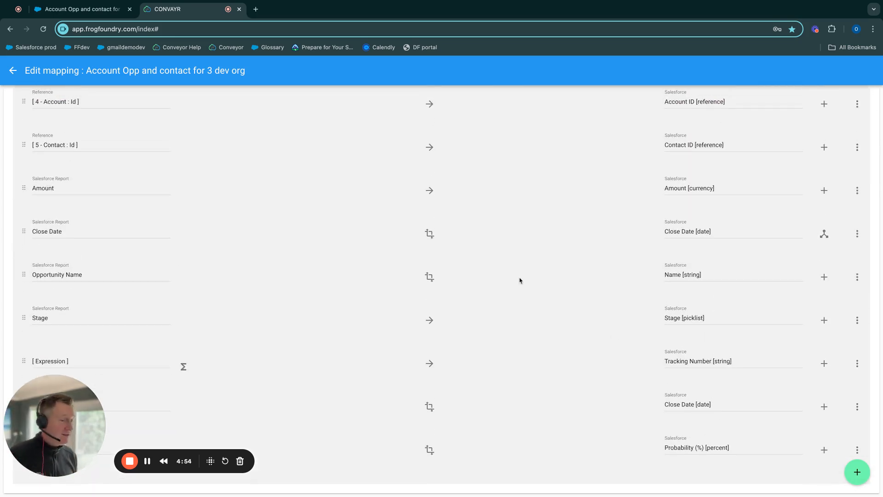